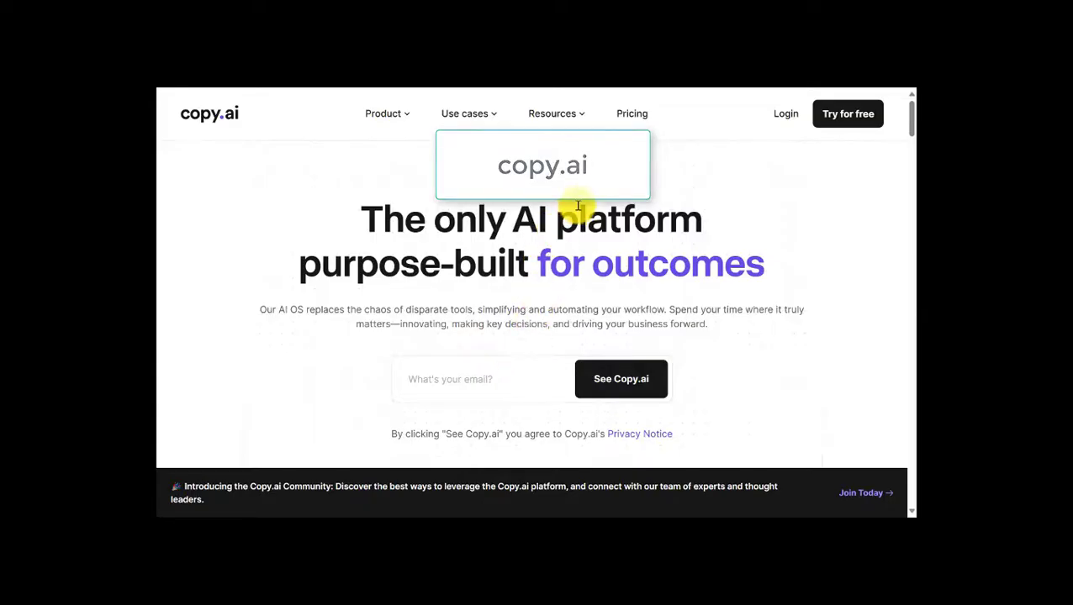
# Step: View Copy.ai's pricing page and scroll through the Free, Pro and Team plans
pyautogui.click(633, 115)
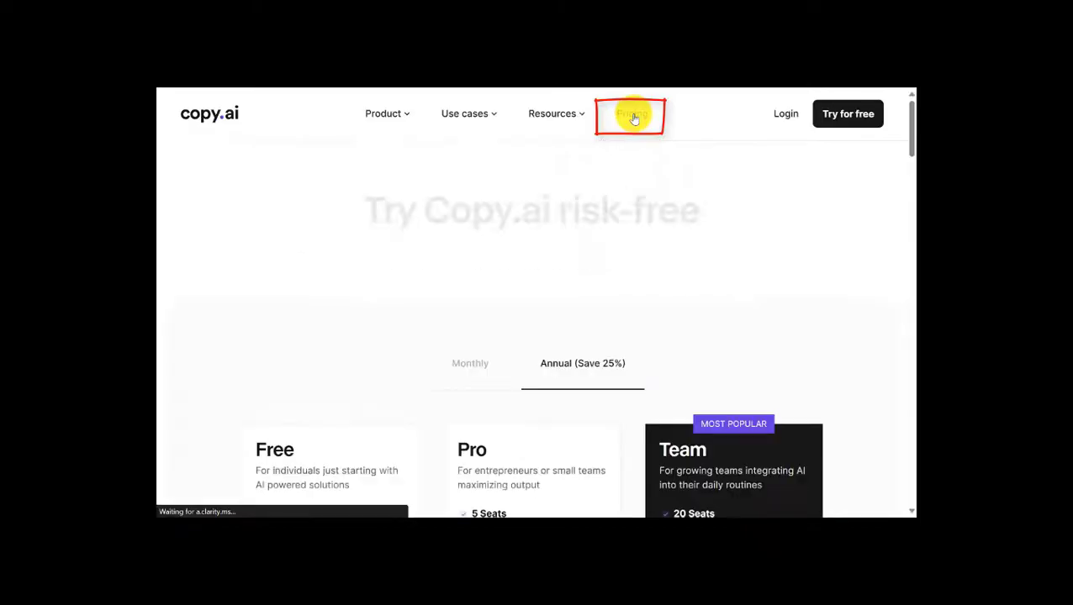
pyautogui.scroll(-1, 515, 289)
pyautogui.scroll(-3, 513, 287)
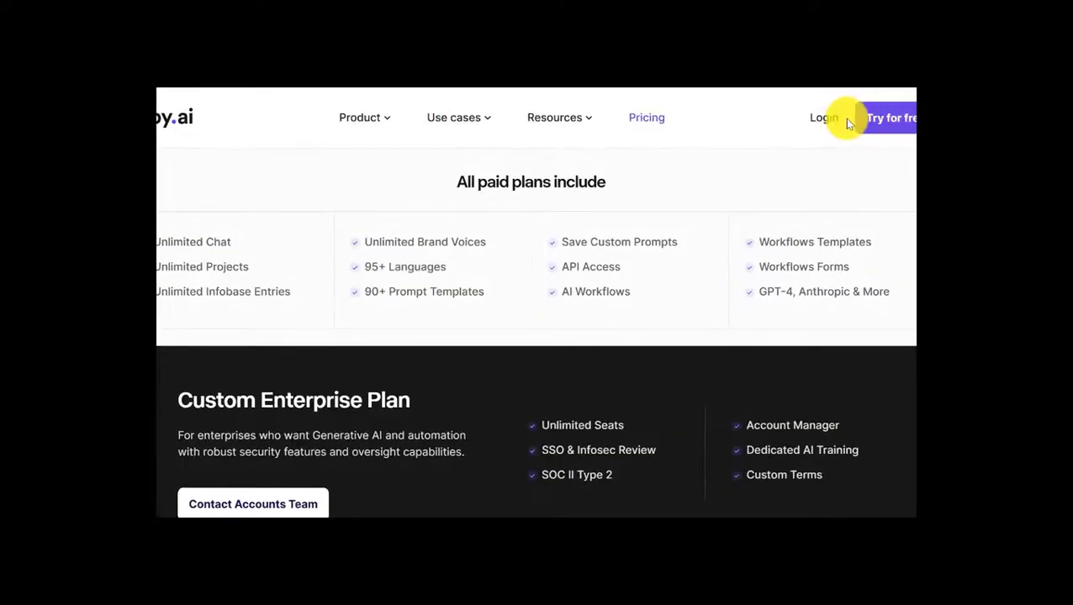
# Step: Log in to Copy.ai to reach the workspace's My Projects dashboard
pyautogui.click(824, 118)
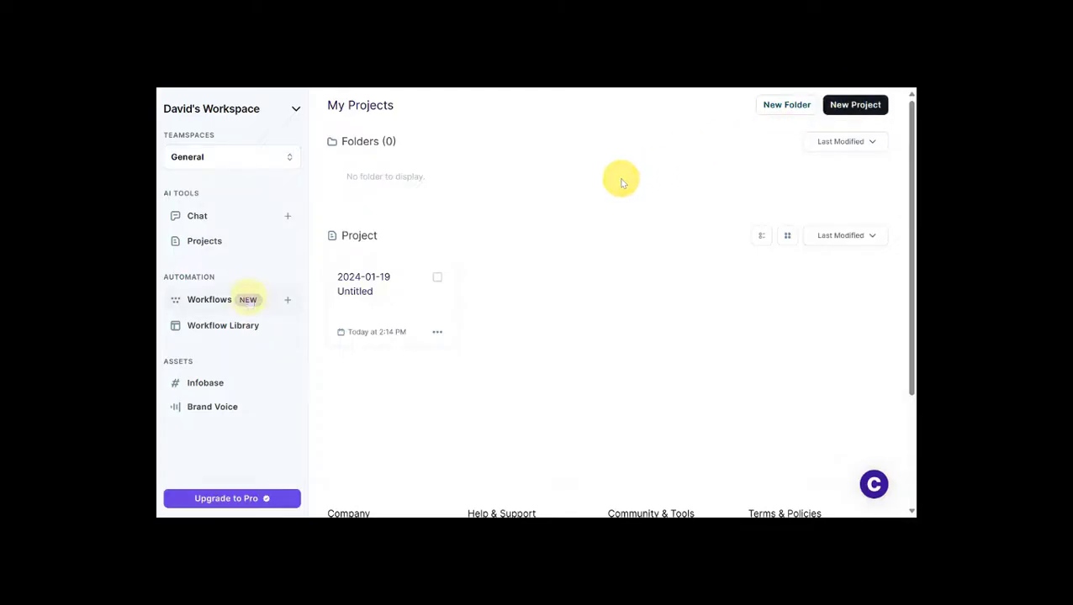
# Step: Browse the Workflow Library's Email Marketing category with Webinar Follow Up and Webinar Promotion
pyautogui.click(237, 301)
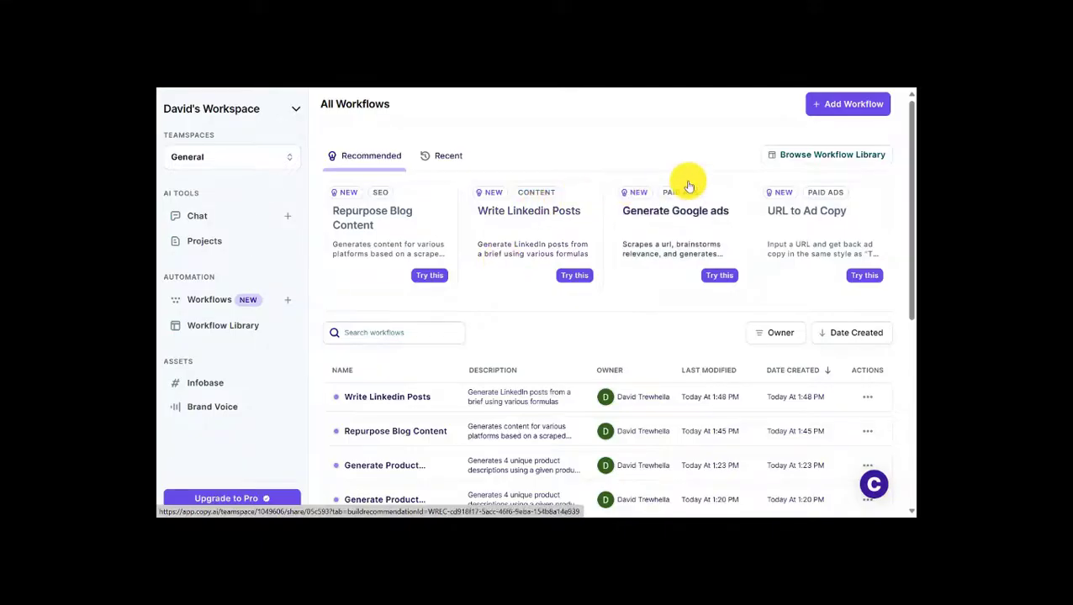
pyautogui.click(794, 158)
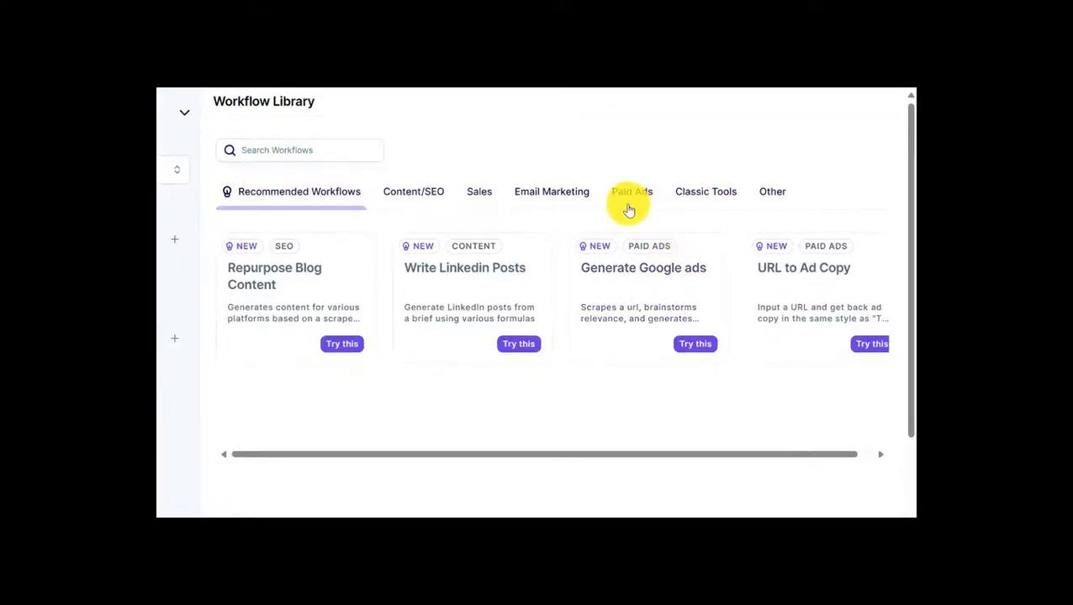
pyautogui.click(540, 193)
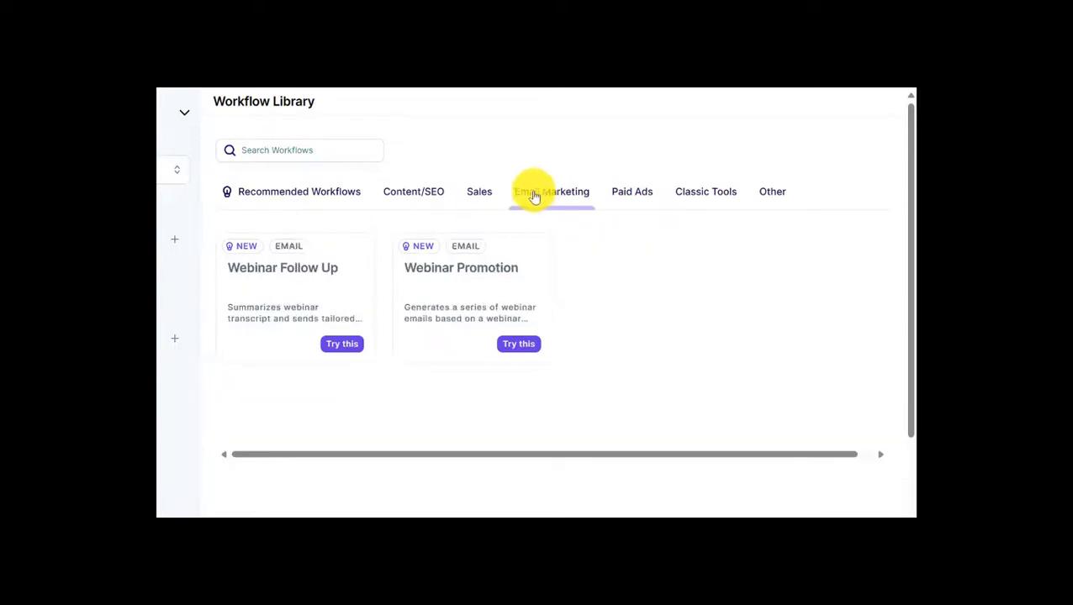
# Step: Open the Generate Product Descriptions workflow from the Sales category
pyautogui.click(480, 196)
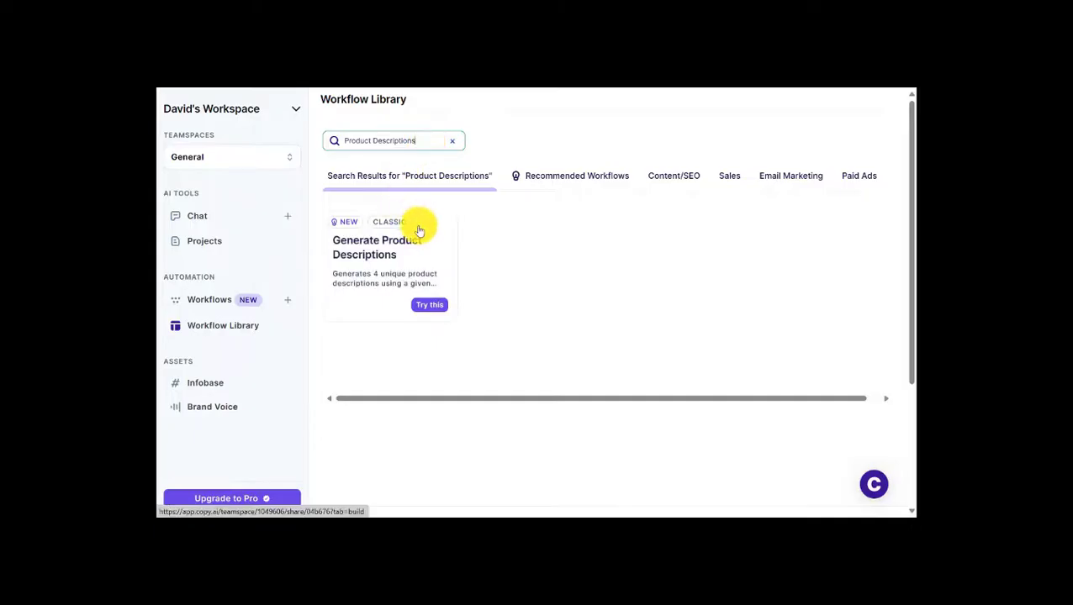
pyautogui.click(429, 304)
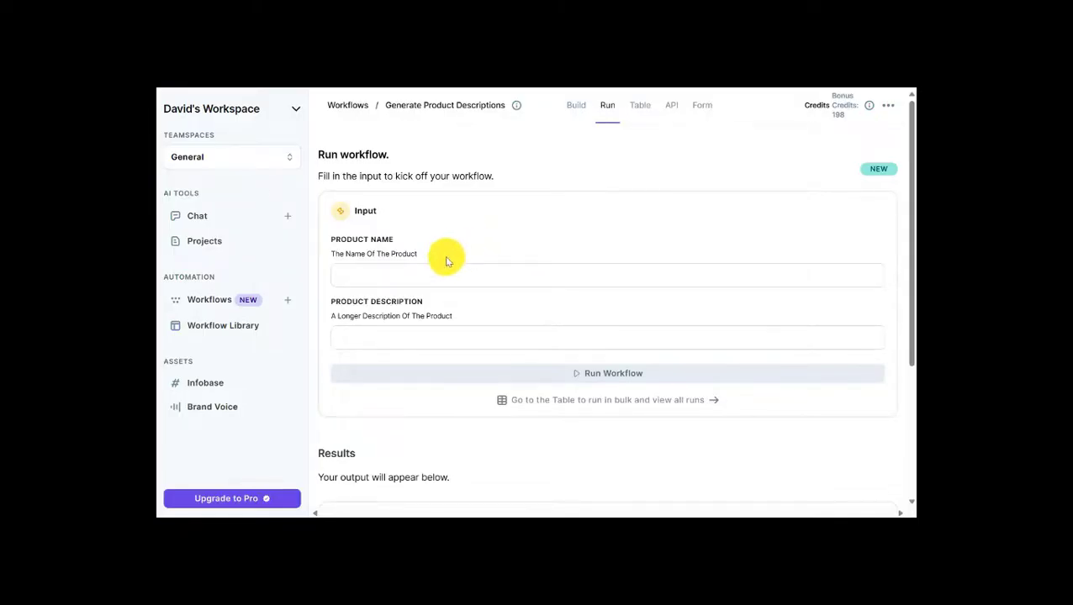
# Step: Enter 'Hands-On with AI' as product name and paste the course outline as description
pyautogui.click(420, 281)
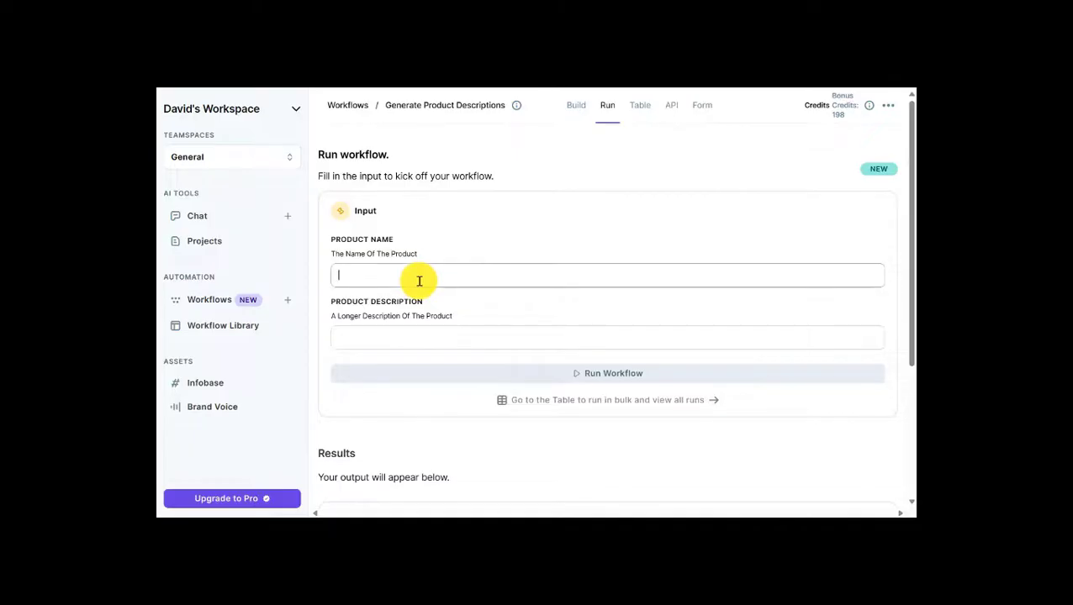
pyautogui.write('Hands-On with AI')
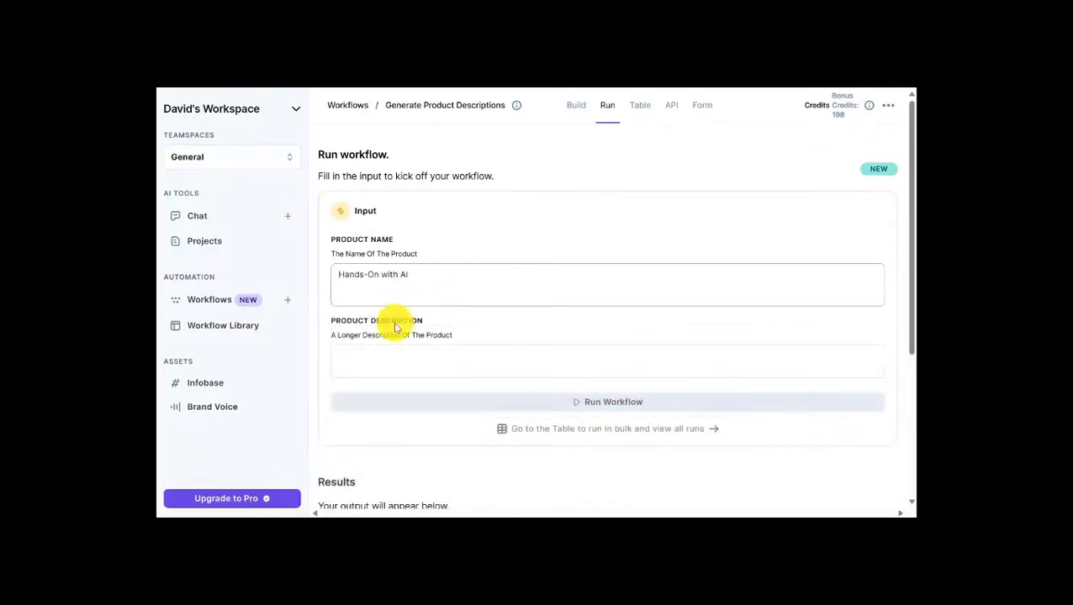
pyautogui.click(380, 362)
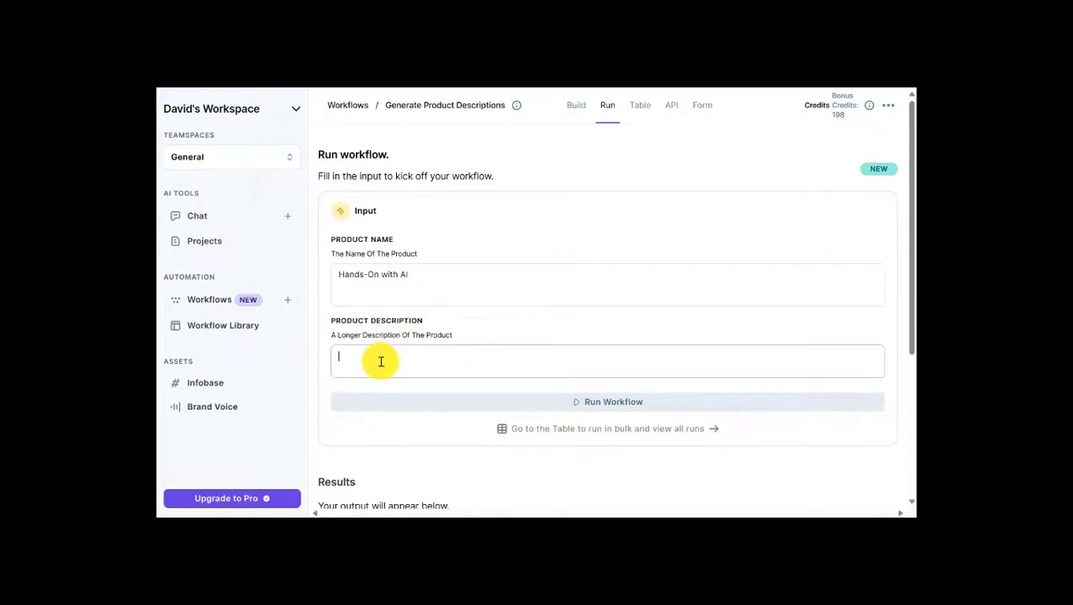
pyautogui.write('Start using AI quickly and easily Give you practical knowledge Learn the right AI tool for the task at hand Not a course on ethics or social impact Constructed with beginners in mind ChatGPT: functionality and prompts Alternatives: Bard and Bing Generating AI Images Content creation assistants Text Enhancements / Grammar Generating Presentations Creating Videos')
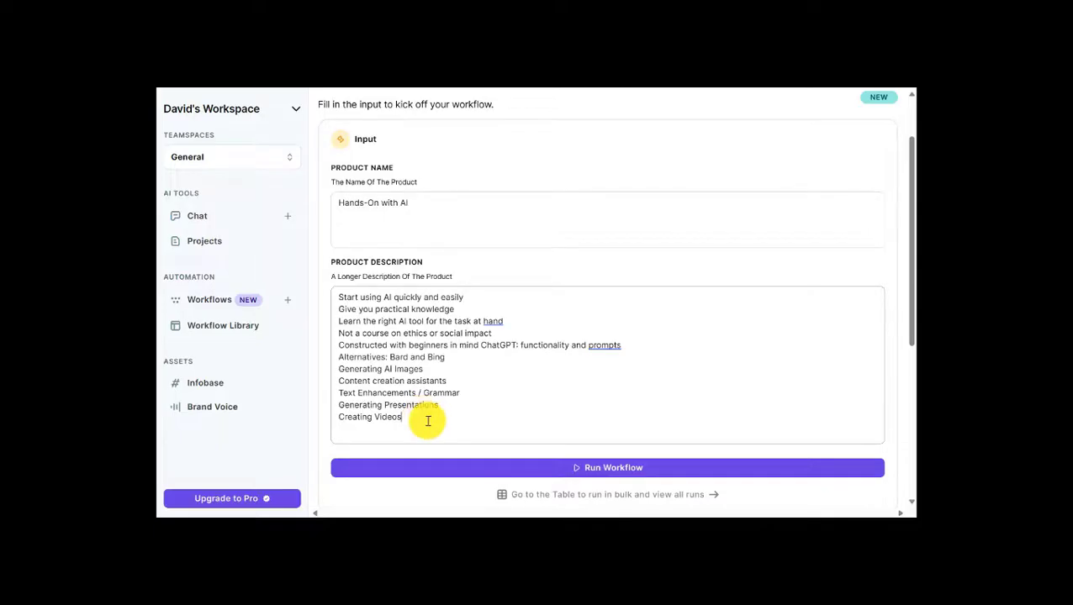
# Step: Run the workflow and review the four generated product descriptions for Hands-On with AI
pyautogui.click(471, 467)
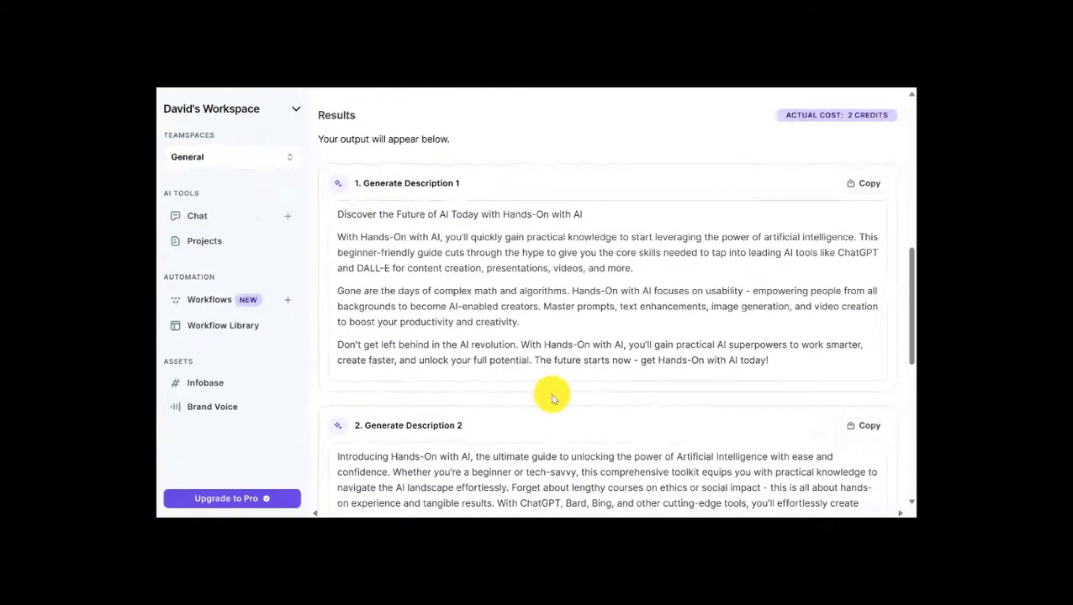
pyautogui.scroll(-3, 552, 399)
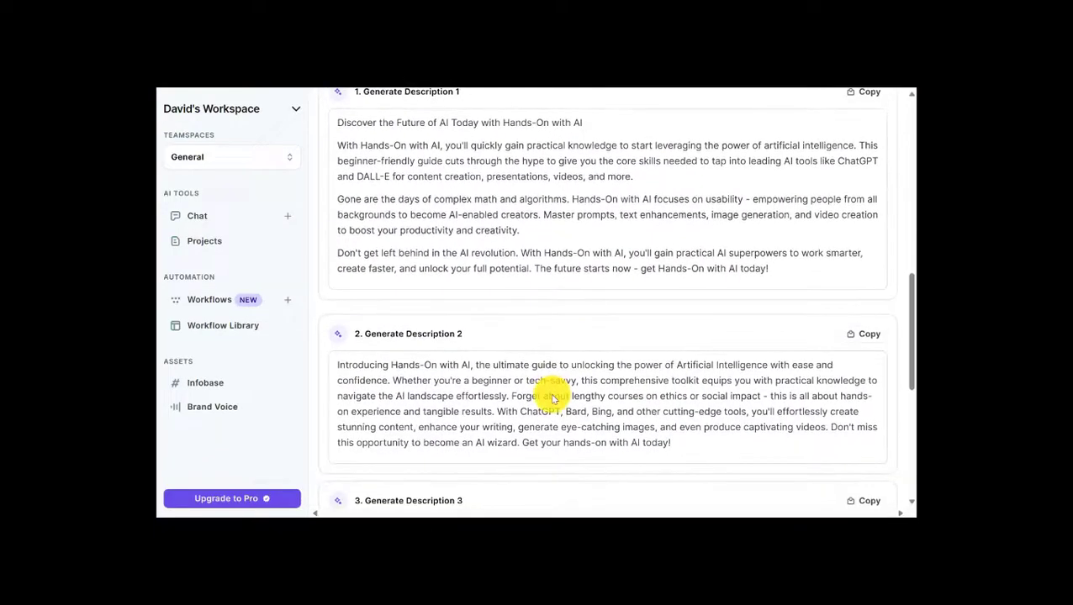
pyautogui.scroll(-5, 552, 399)
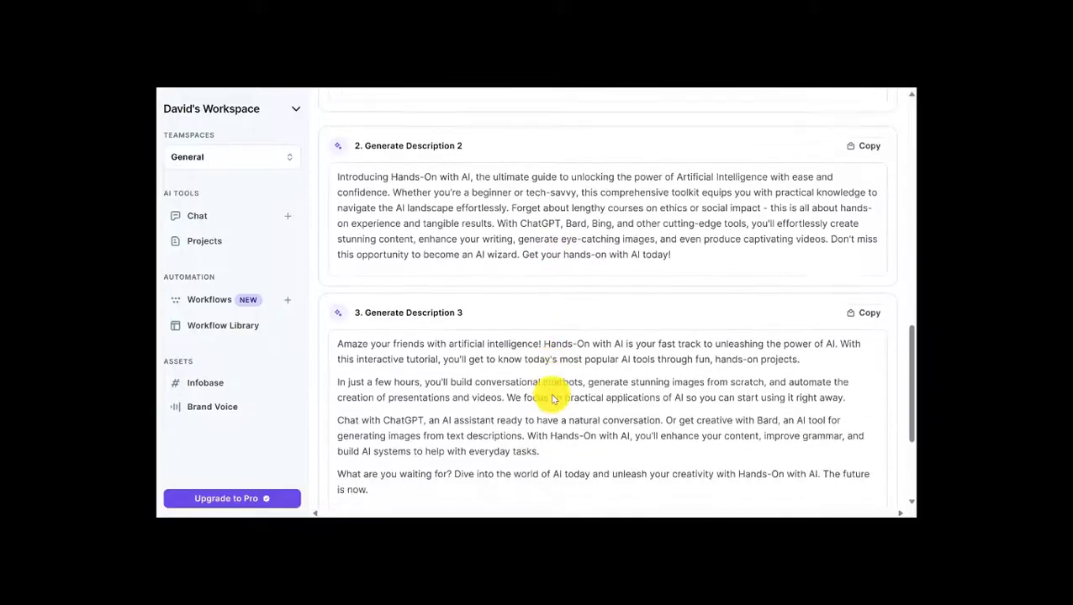
pyautogui.scroll(-3, 553, 399)
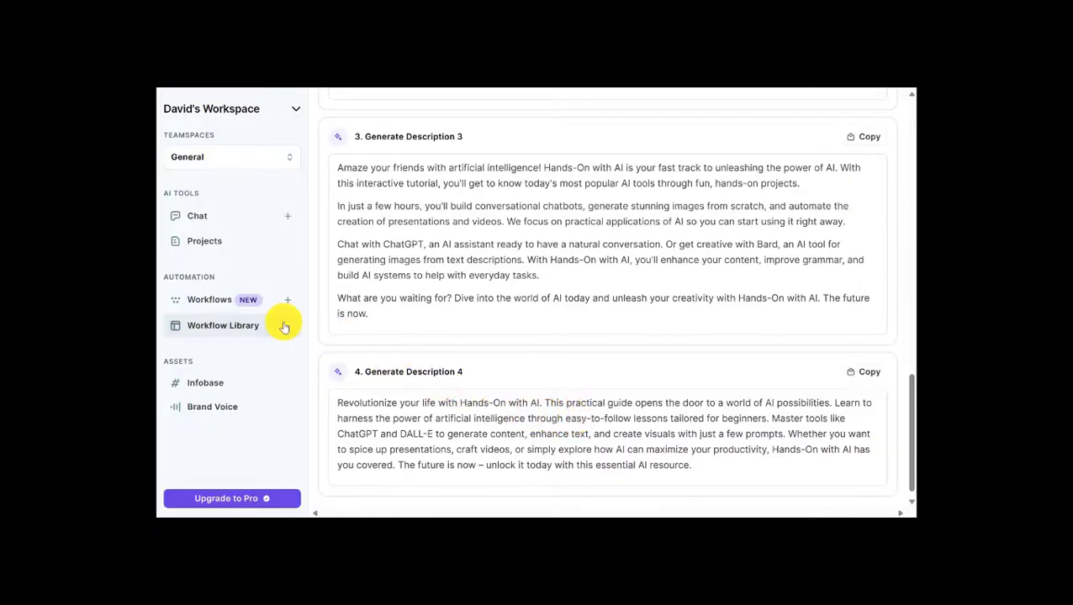
# Step: Return to the Workflow Library and open the Write Linkedin Posts workflow
pyautogui.click(225, 304)
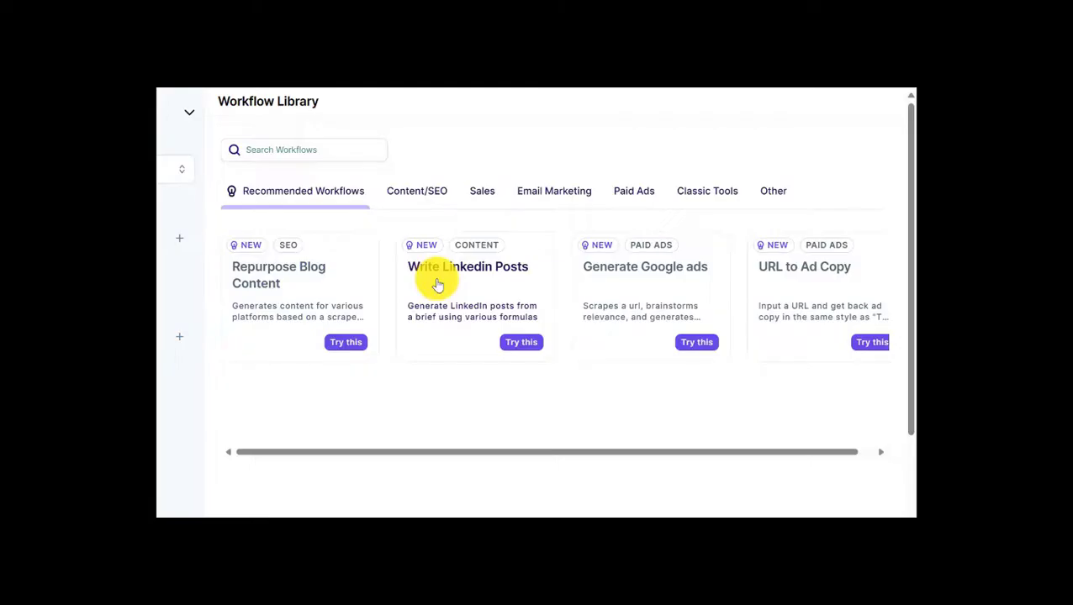
pyautogui.click(475, 304)
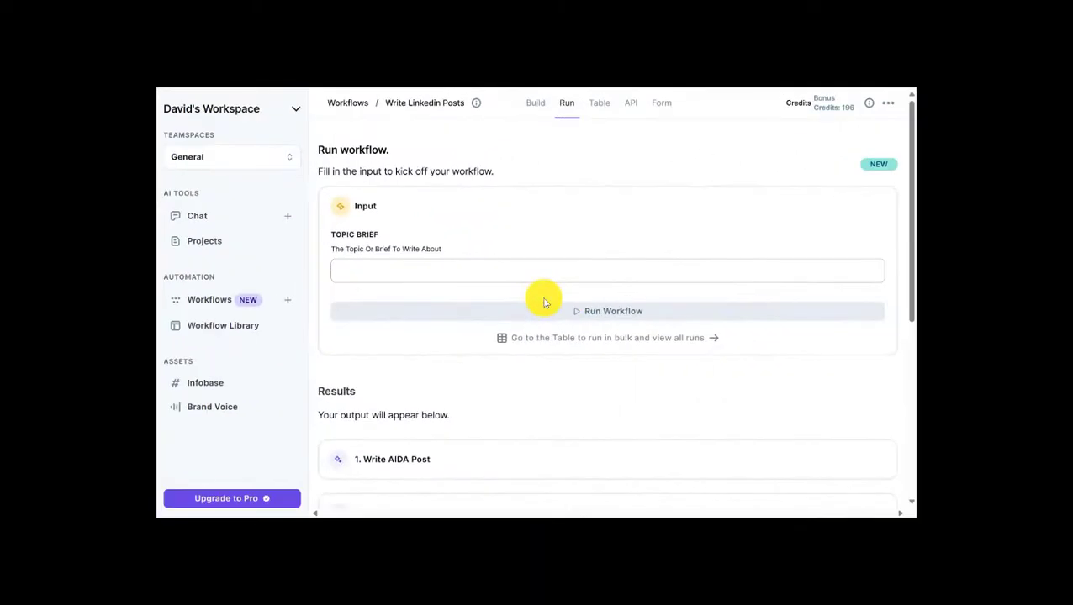
# Step: Paste 'Hands-On with AI' as the Topic Brief for the LinkedIn post workflow
pyautogui.click(515, 278)
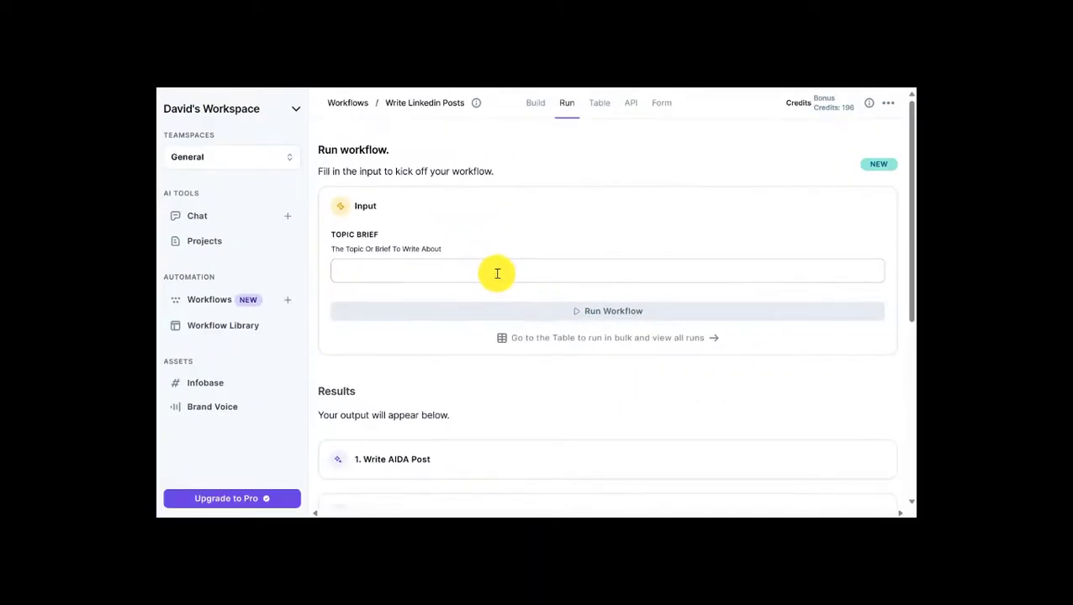
pyautogui.write('Hands-On with AI')
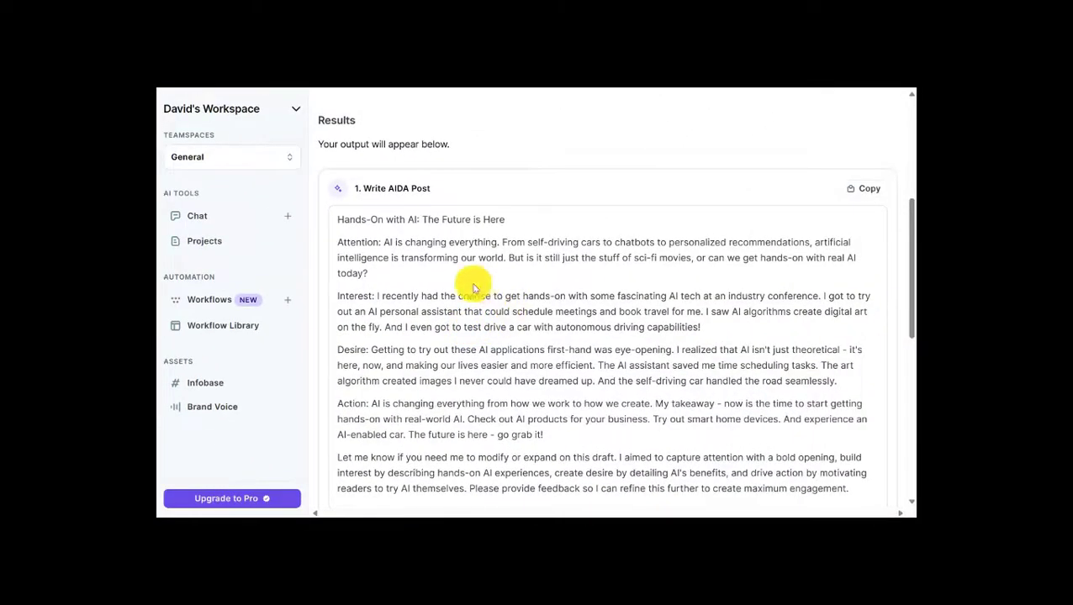
# Step: Scroll through the BISCUIT, PAS and ACCA LinkedIn posts, then visit the Infobase page
pyautogui.scroll(-4, 467, 366)
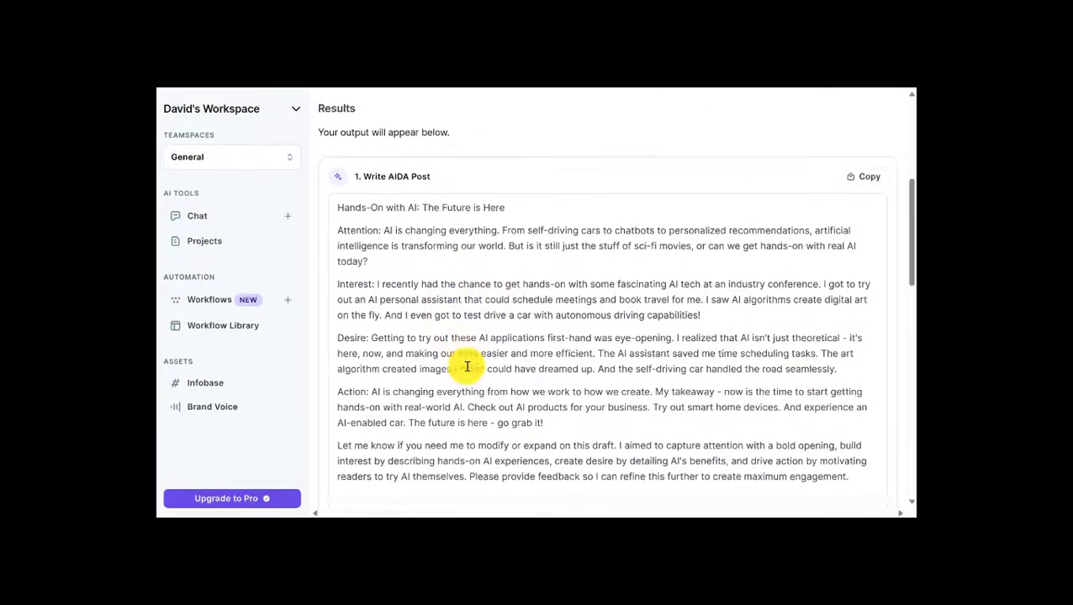
pyautogui.scroll(-8, 467, 366)
pyautogui.scroll(-5, 467, 365)
pyautogui.scroll(-1, 467, 366)
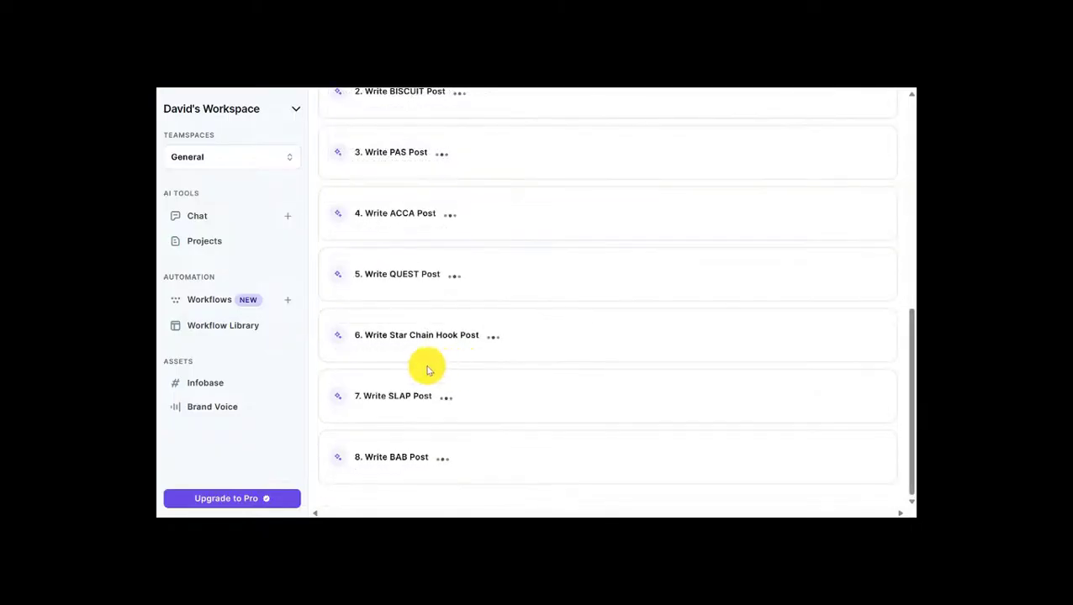
pyautogui.click(219, 386)
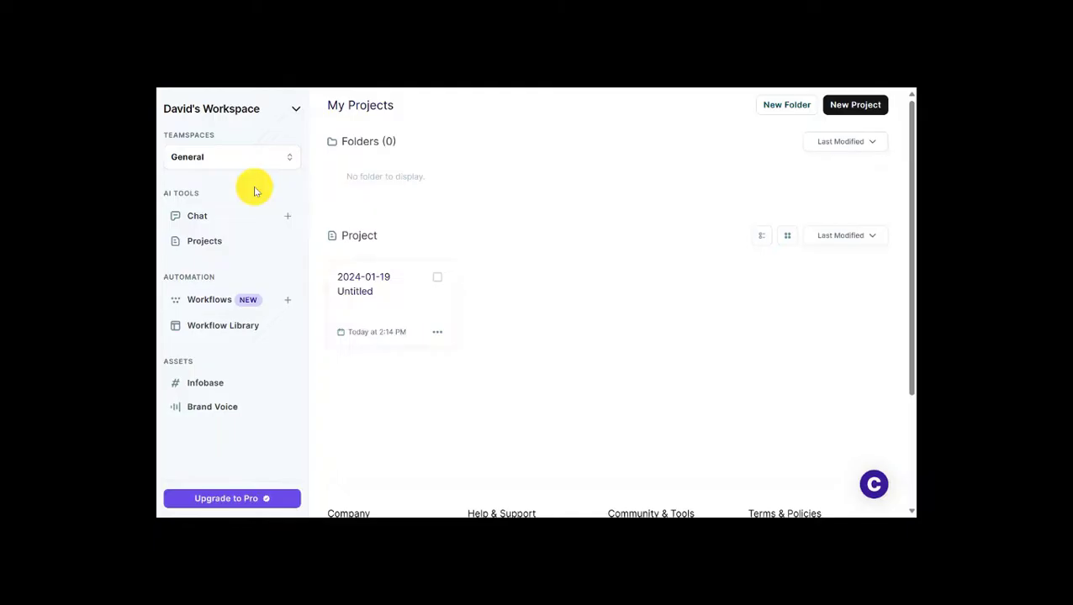
# Step: Check the teamspace list, then open Chat by Copy.ai's welcome screen
pyautogui.click(233, 162)
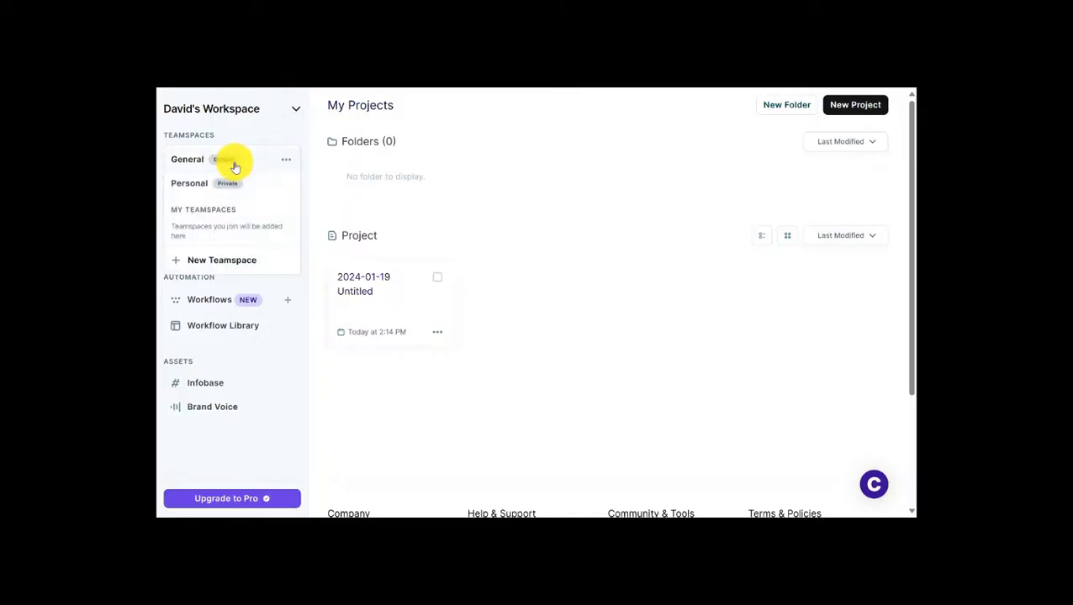
pyautogui.click(230, 135)
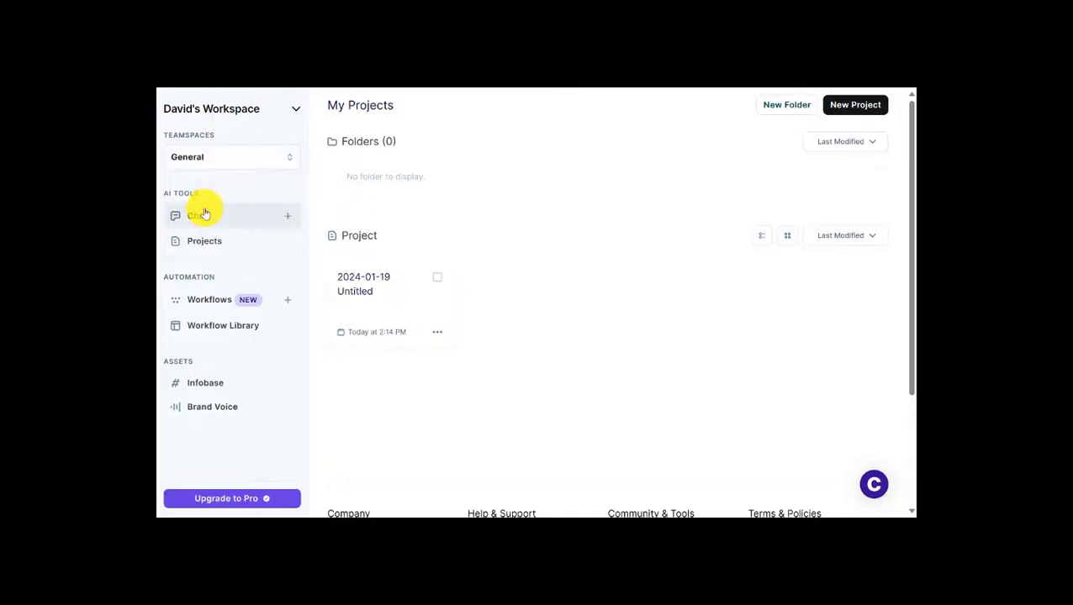
pyautogui.click(202, 219)
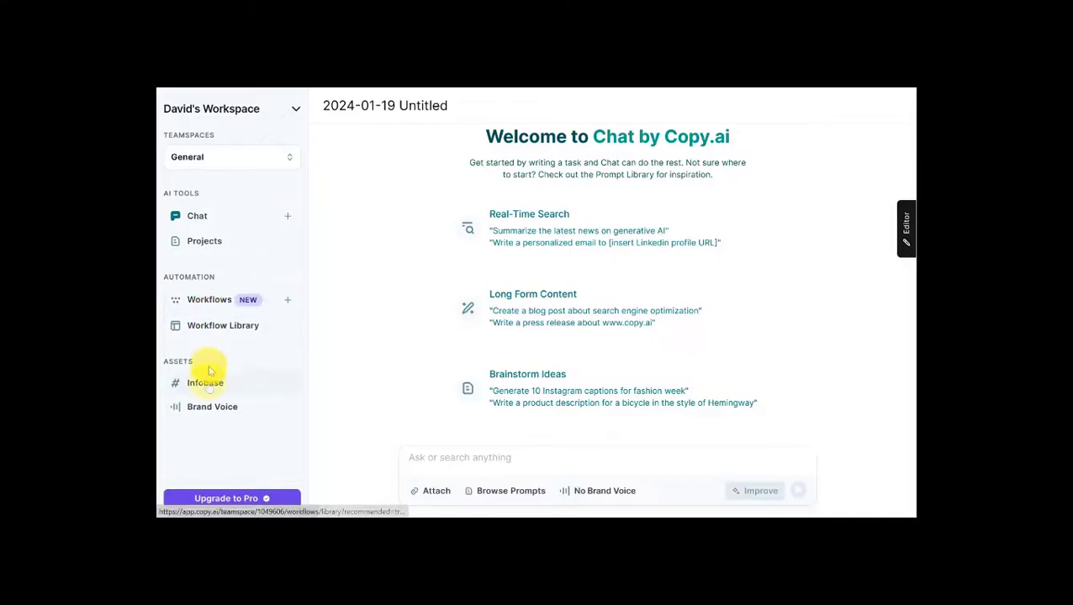
# Step: Open the Brand Voice page from Assets, showing an empty voice list and tutorial video
pyautogui.click(209, 409)
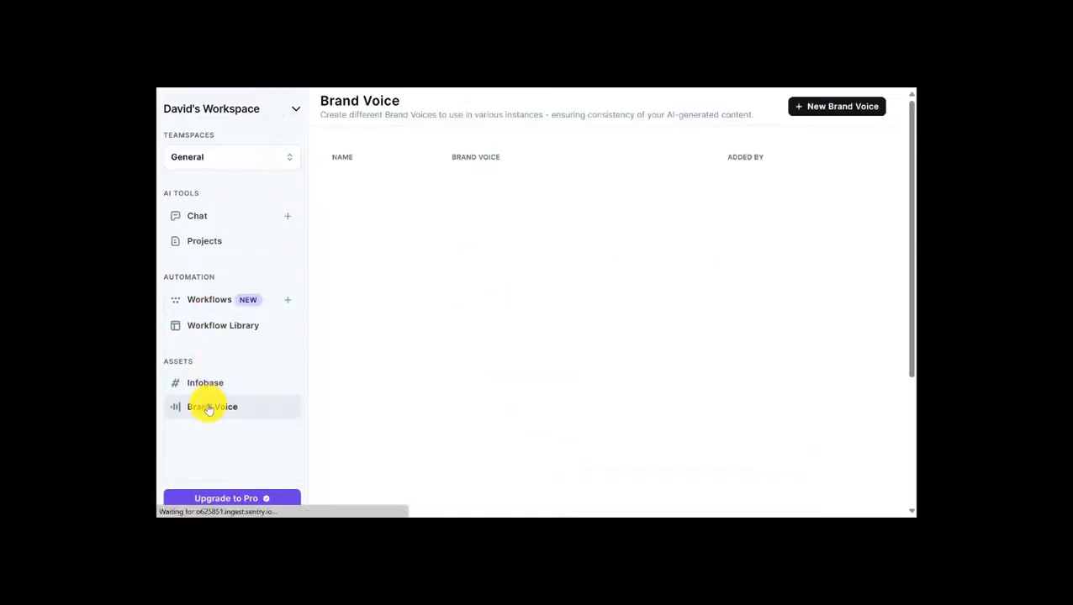